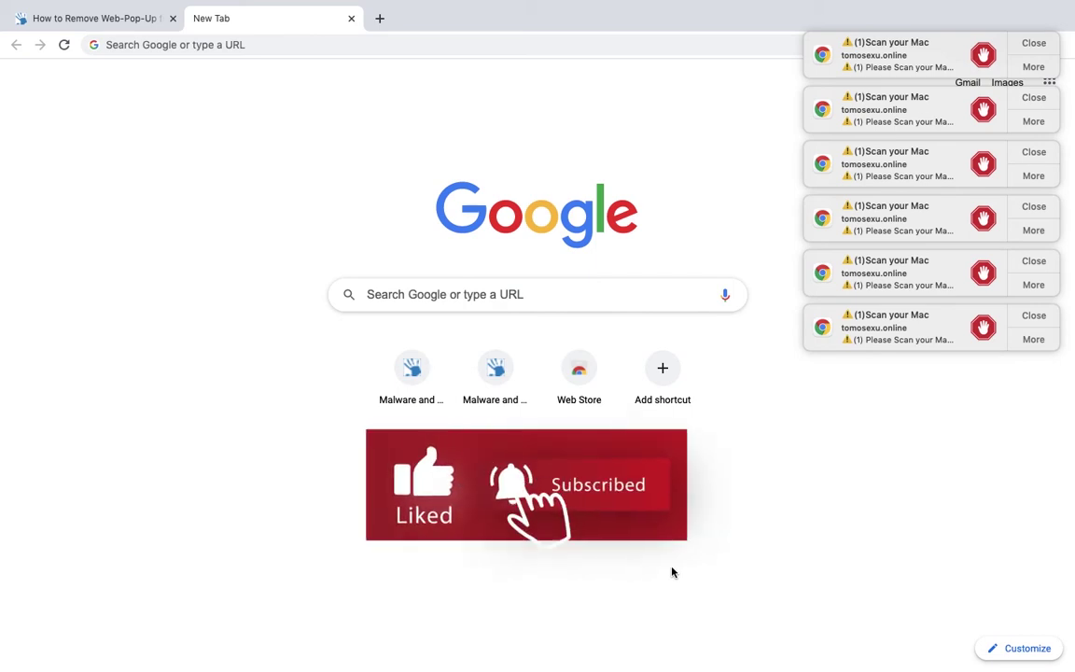
# - Close all six 'Scan your Mac' scam notifications from tomosexu.online
pyautogui.click(1034, 43)
pyautogui.click(1034, 44)
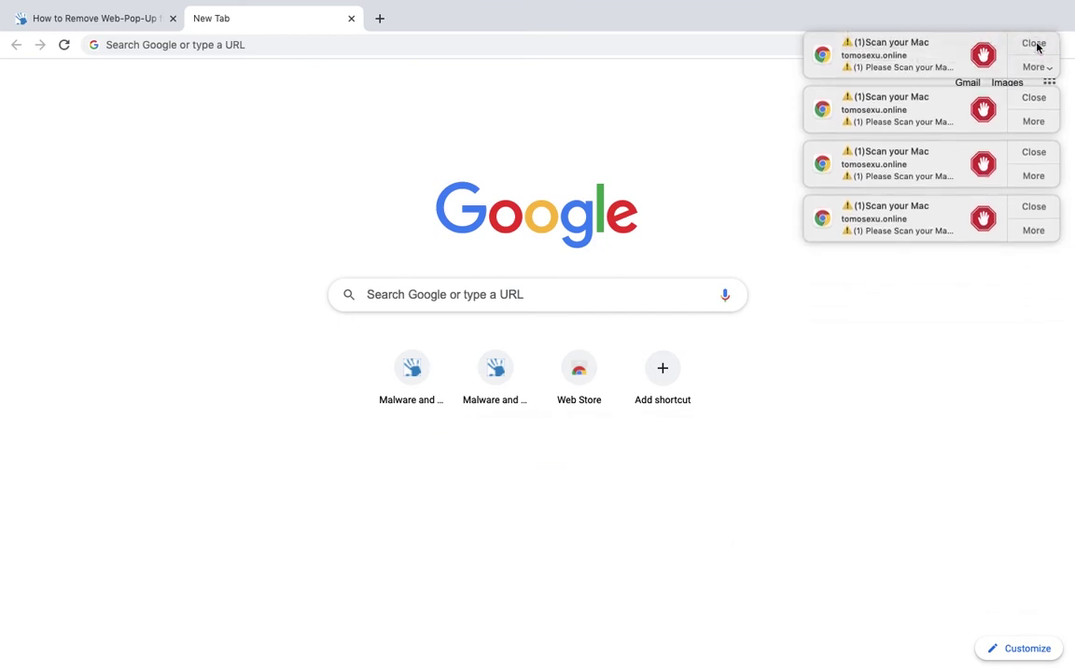
pyautogui.click(1034, 44)
pyautogui.click(1034, 44)
pyautogui.click(1035, 44)
pyautogui.click(1034, 43)
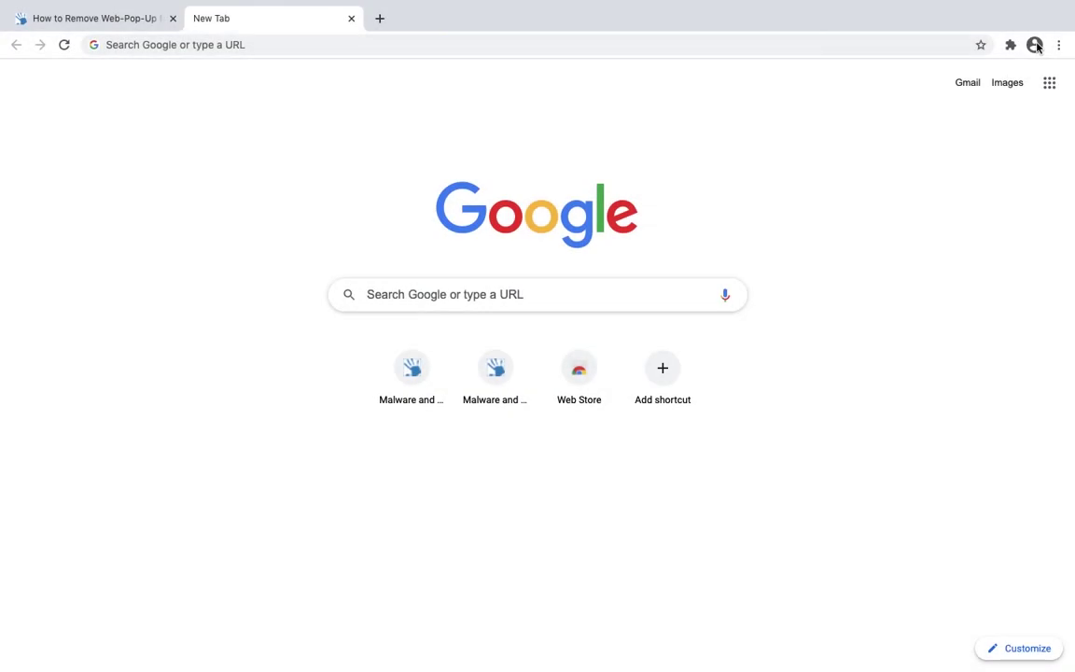
# - Go to Settings > Privacy and security > Site Settings and scroll down to Permissions
pyautogui.click(1059, 45)
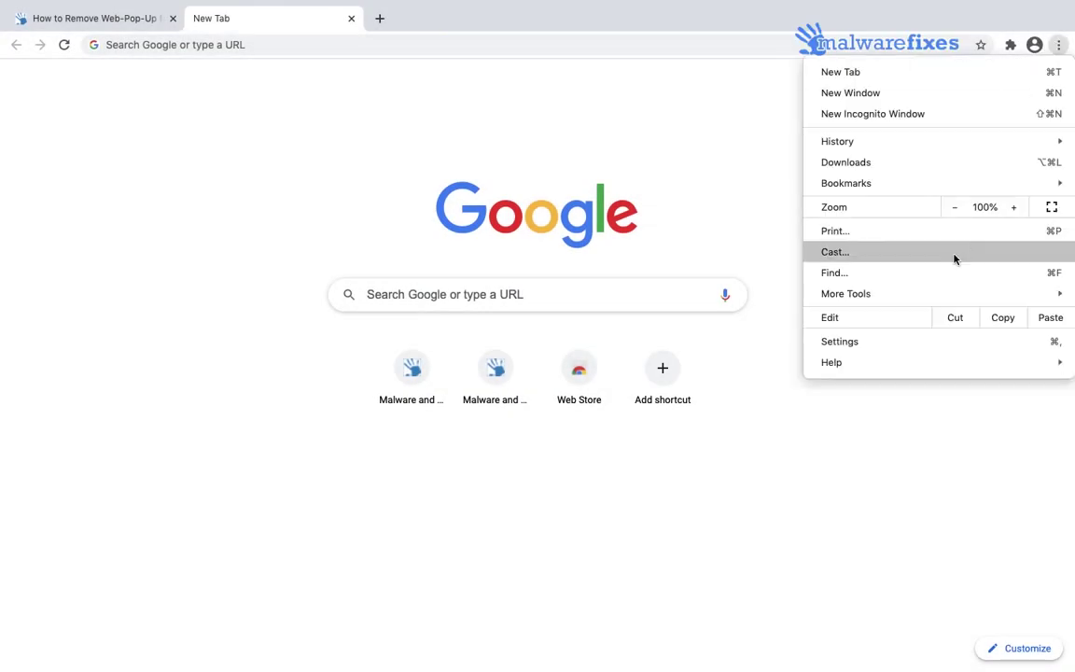
pyautogui.click(867, 344)
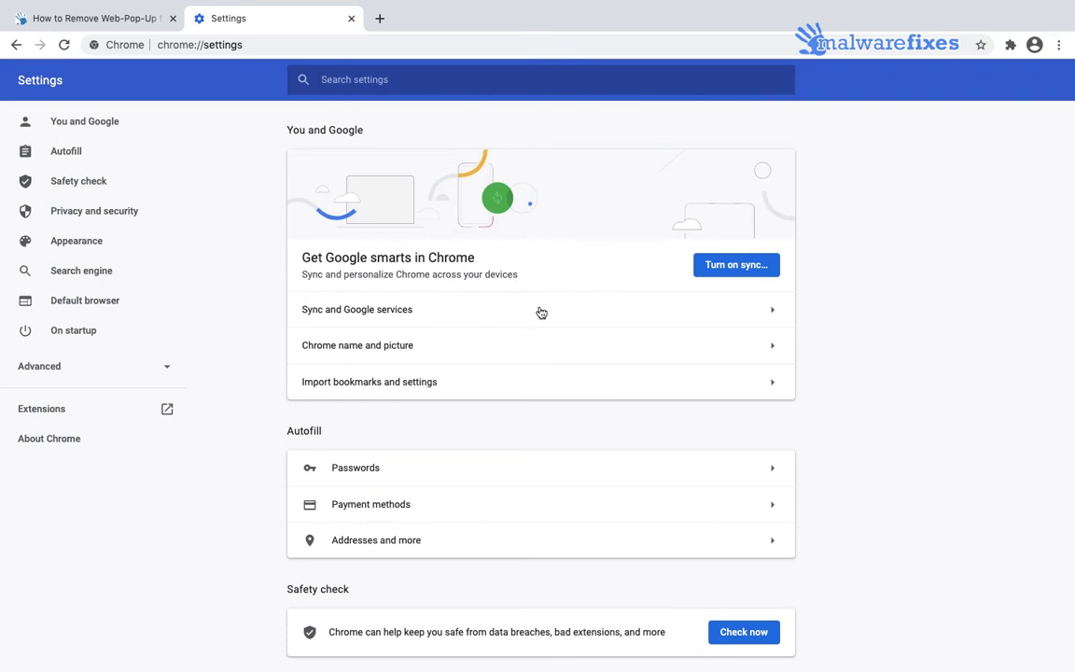
pyautogui.click(132, 216)
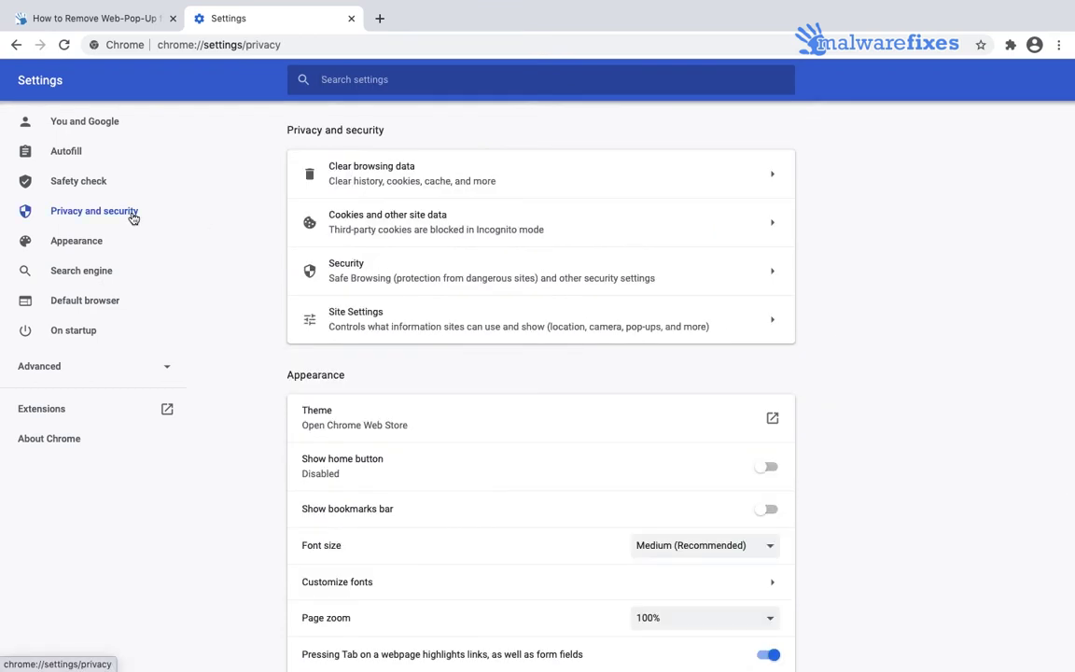
pyautogui.click(379, 325)
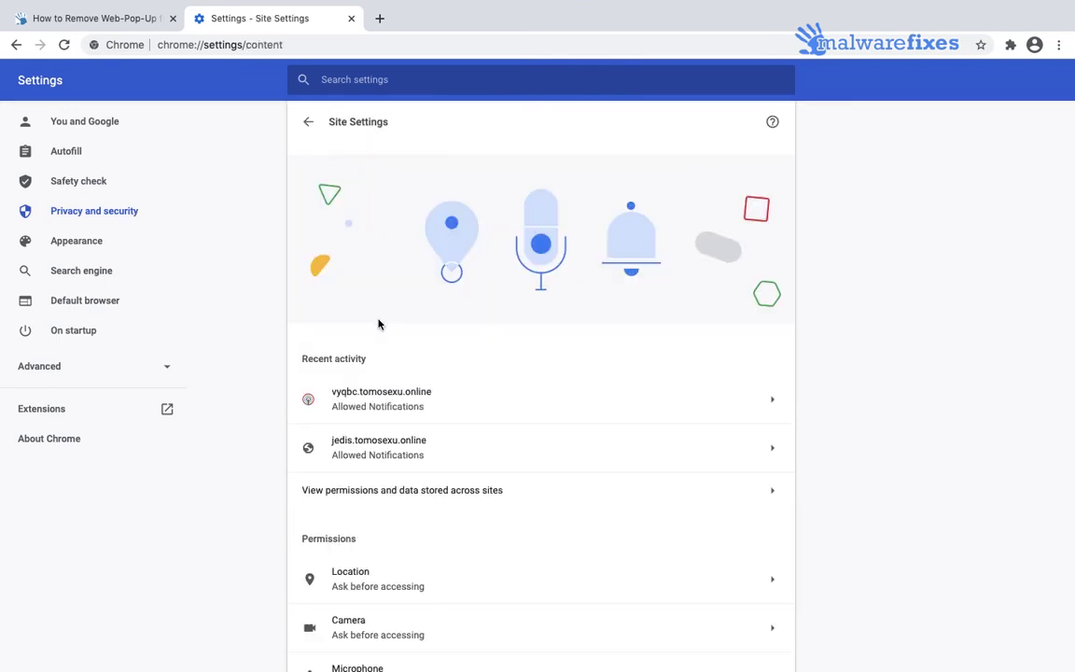
pyautogui.scroll(-5, 379, 325)
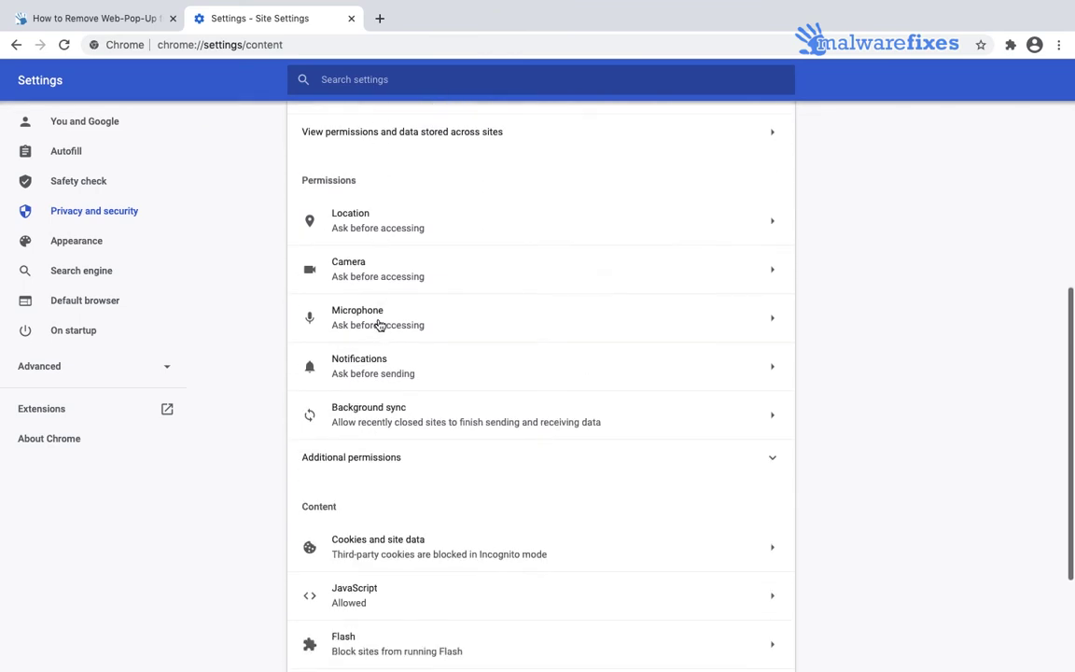
pyautogui.scroll(-1, 379, 325)
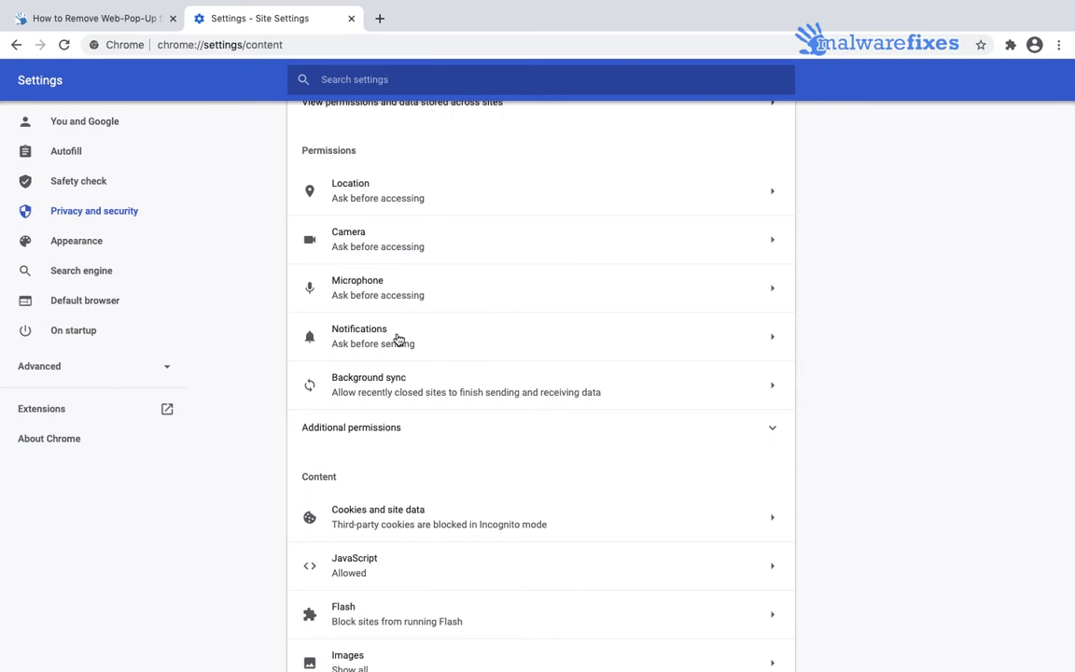
# - Remove jedis.tomosexu.online and vyqbc.tomosexu.online from the allowed notification sites
pyautogui.click(397, 339)
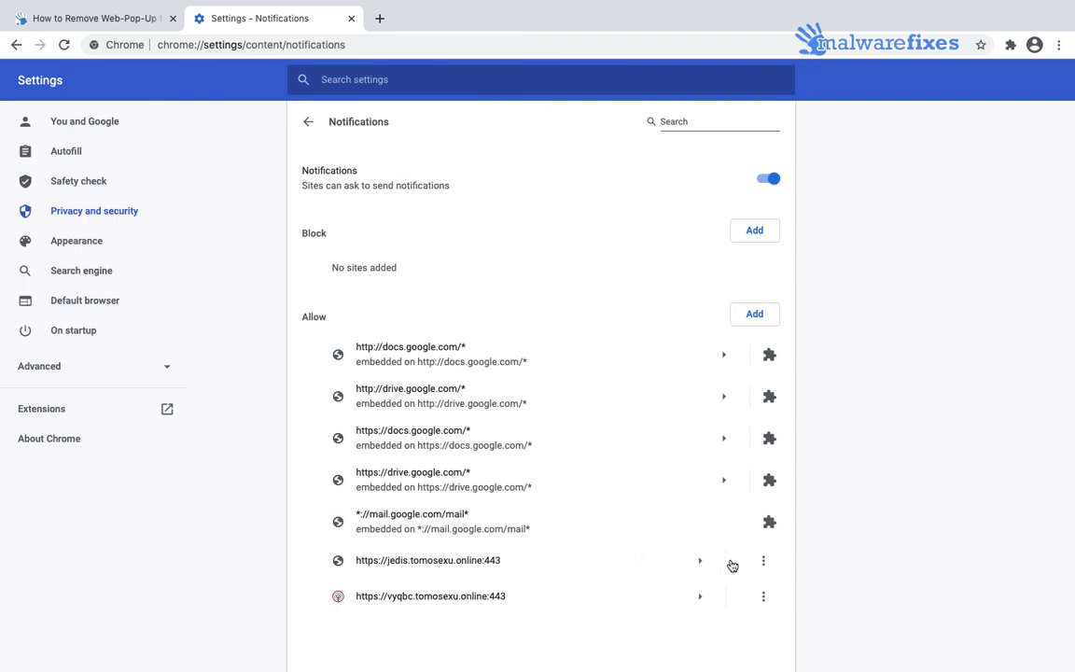
pyautogui.click(763, 561)
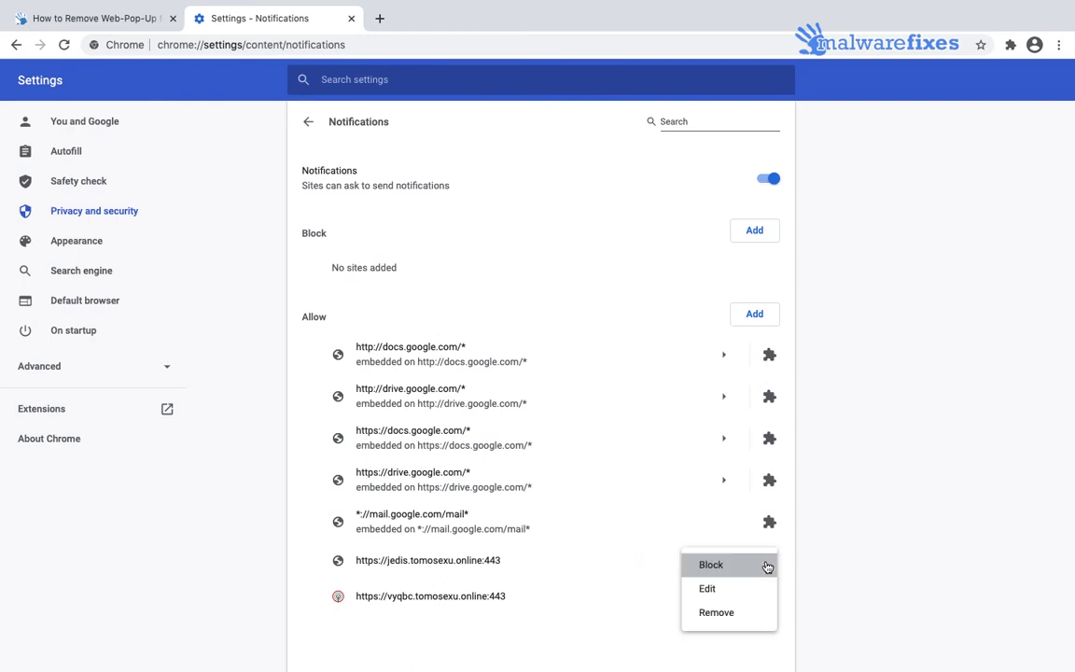
pyautogui.click(734, 621)
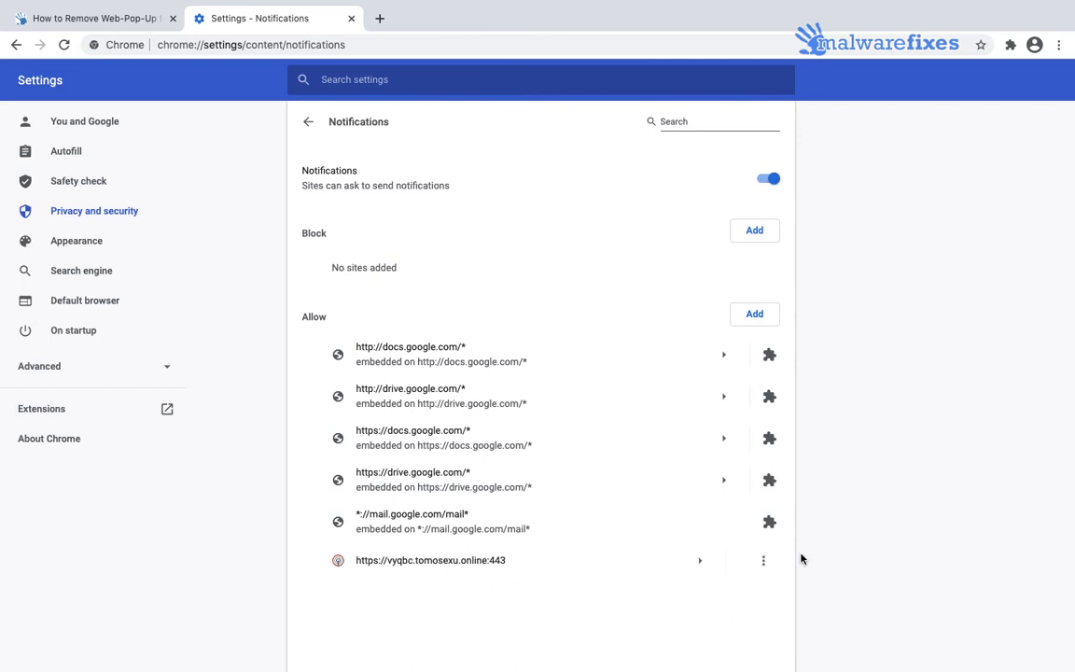
pyautogui.click(764, 564)
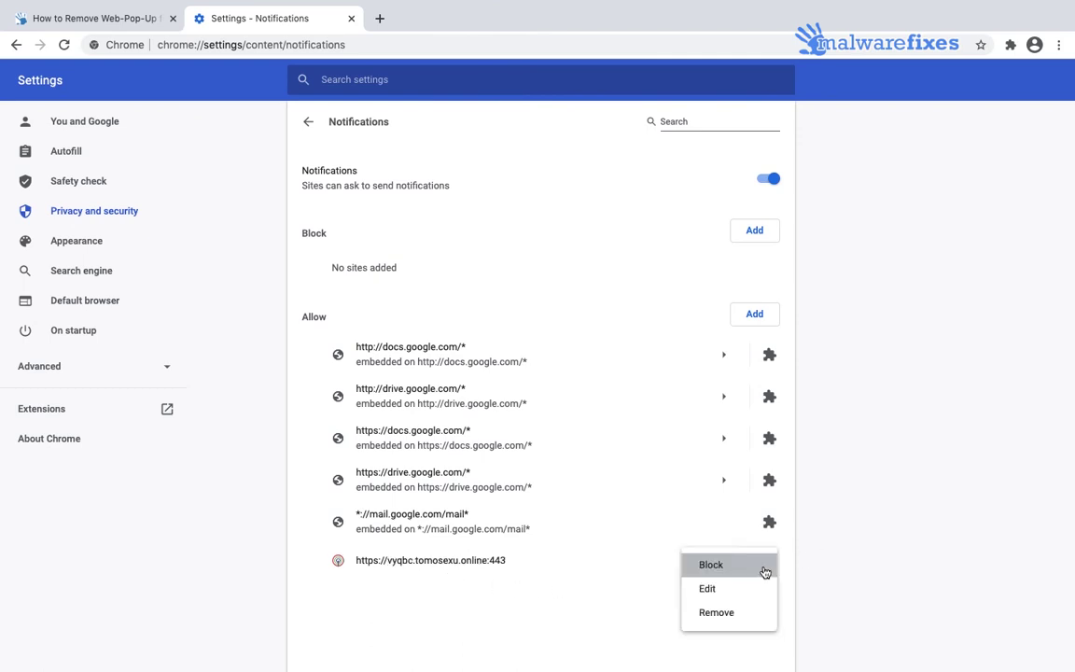
pyautogui.click(727, 614)
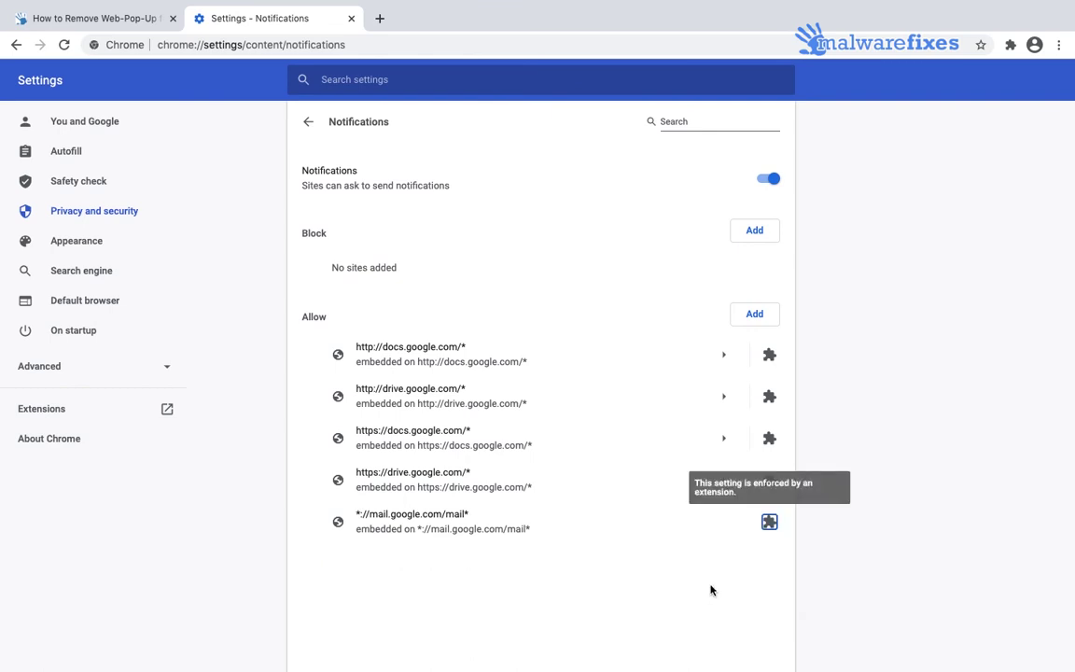
# - Close the Settings tab and scroll the malwarefixes article down to its Combo Cleaner Quick Fix section
pyautogui.click(352, 19)
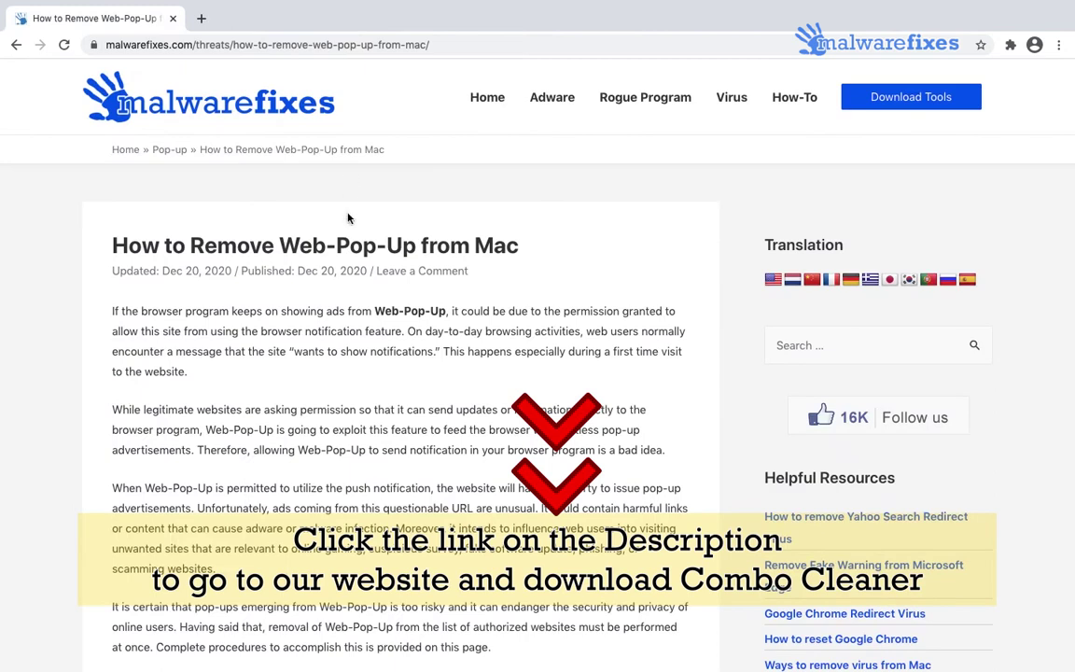
pyautogui.scroll(-5, 348, 218)
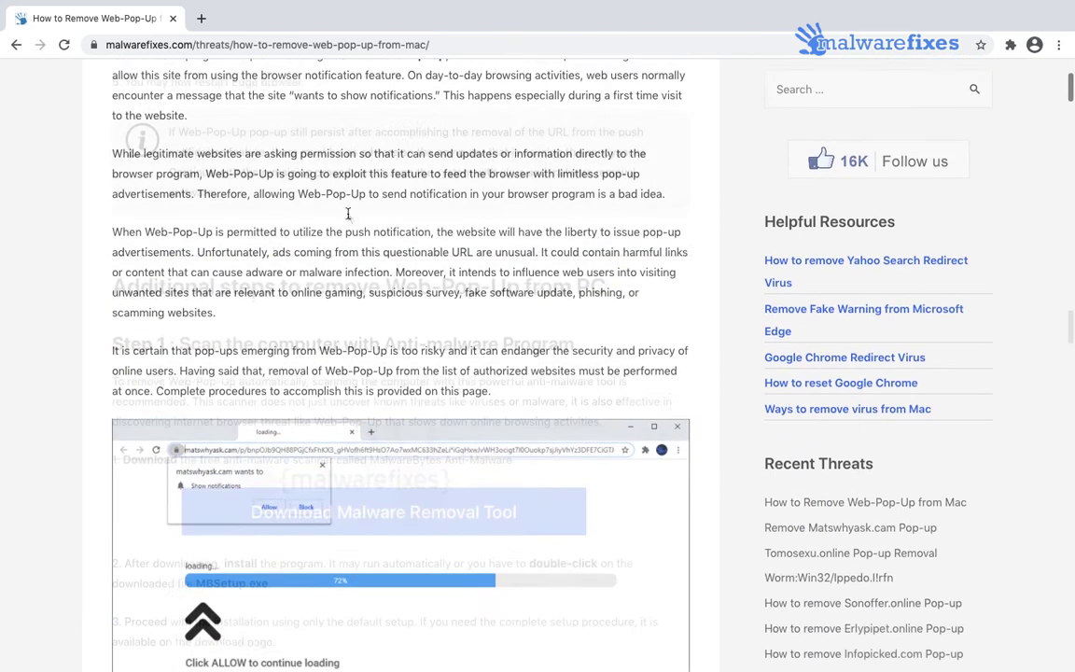
pyautogui.scroll(-10, 348, 215)
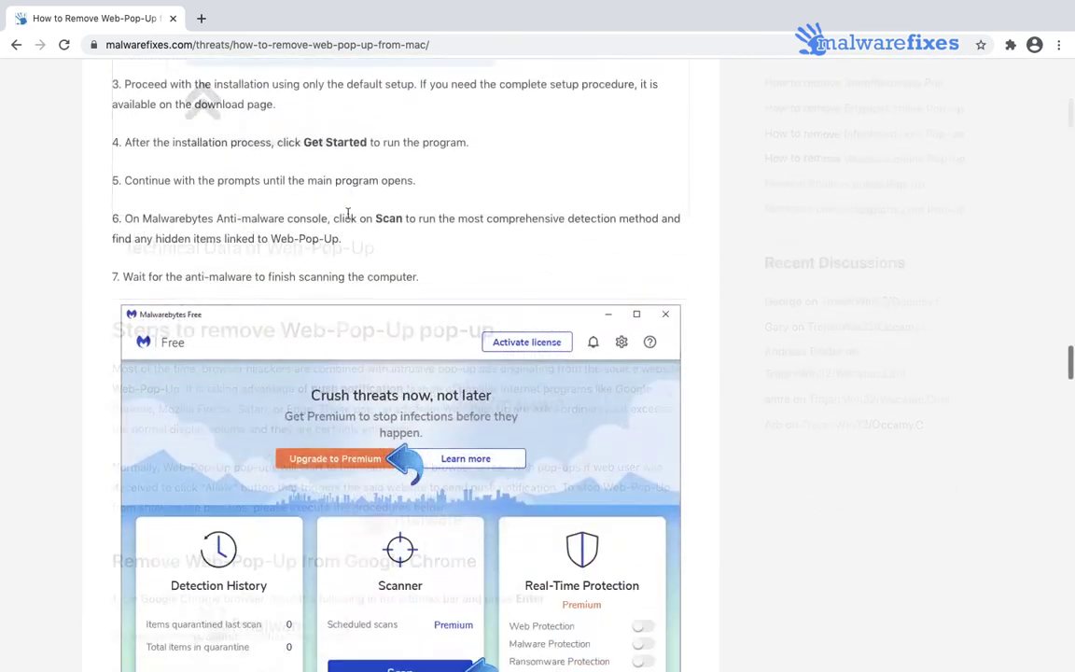
pyautogui.scroll(-10, 348, 217)
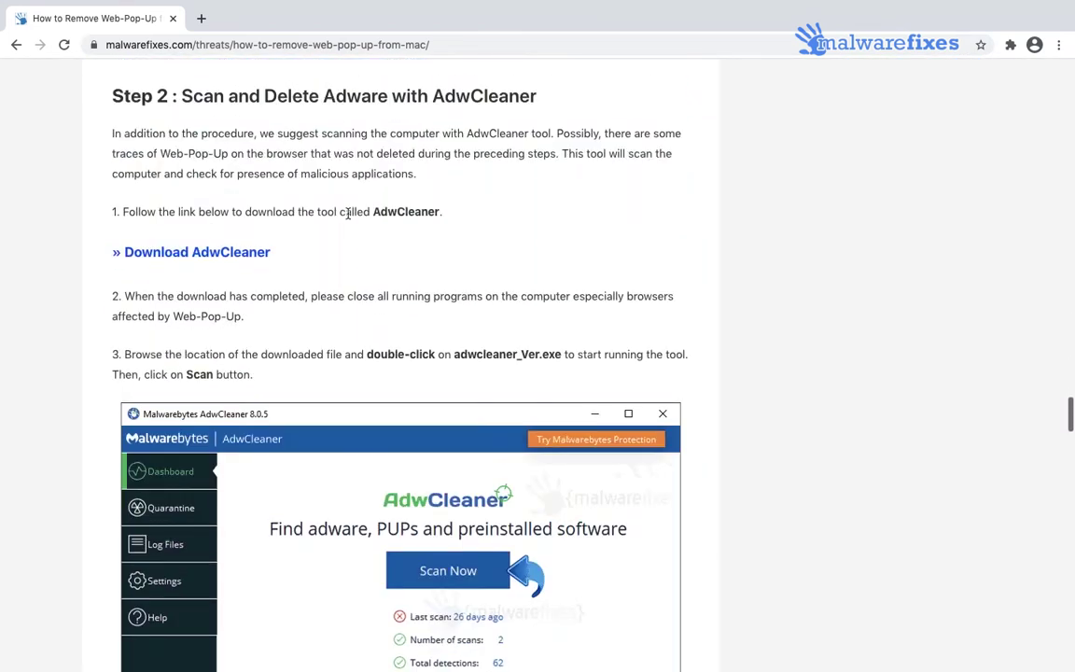
pyautogui.scroll(-8, 348, 217)
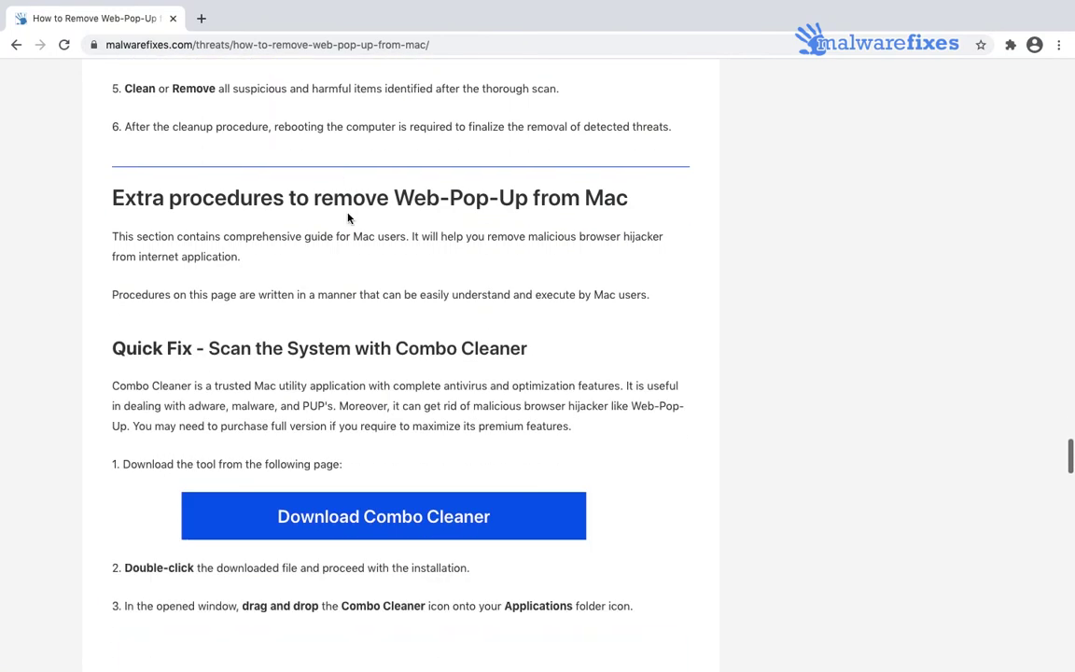
pyautogui.scroll(-1, 348, 218)
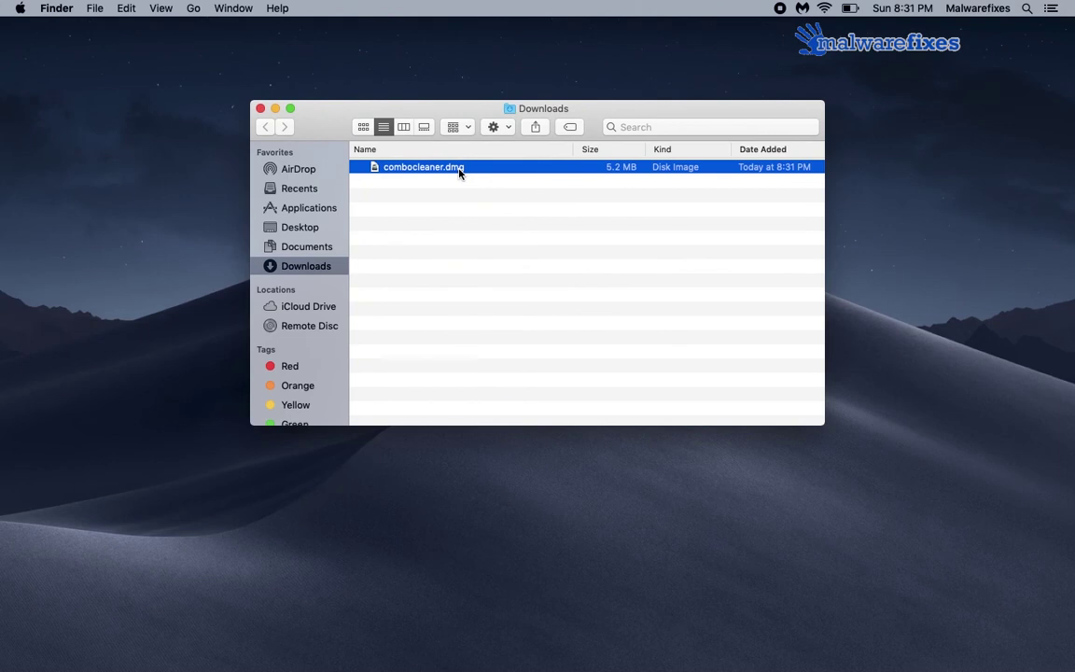
# - Mount combocleaner.dmg and drag Combo Cleaner onto the Applications folder
pyautogui.doubleClick(459, 170)
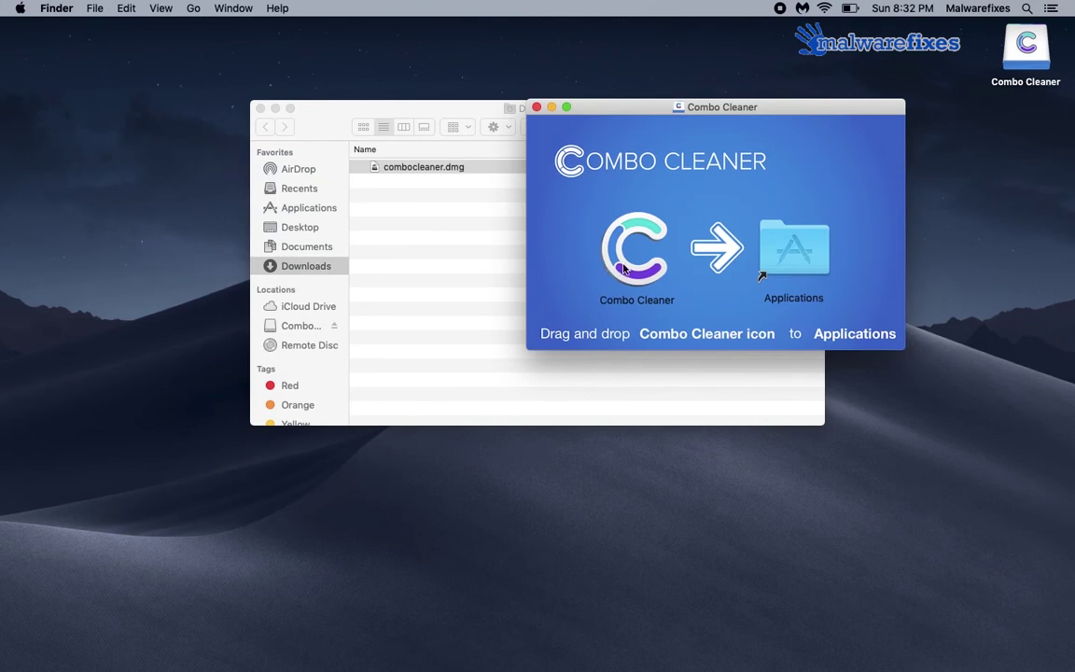
pyautogui.moveTo(623, 269); pyautogui.dragTo(792, 275)
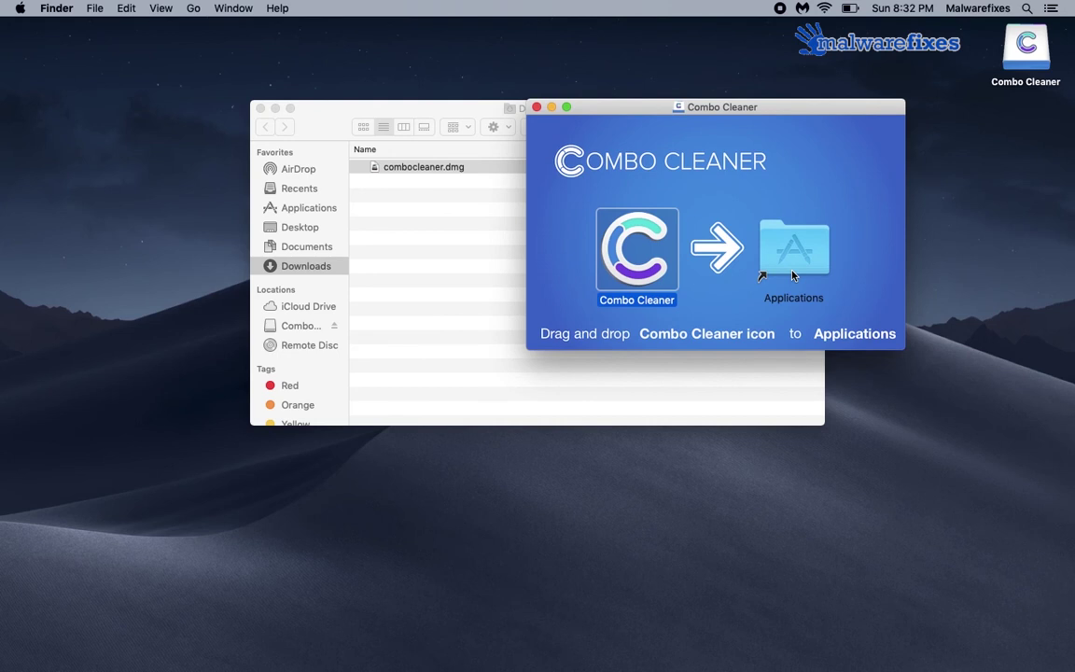
# - Close the open windows, then launch Combo Cleaner from Applications and confirm the downloaded-app warning
pyautogui.press('super+alt+w')
pyautogui.click(193, 8)
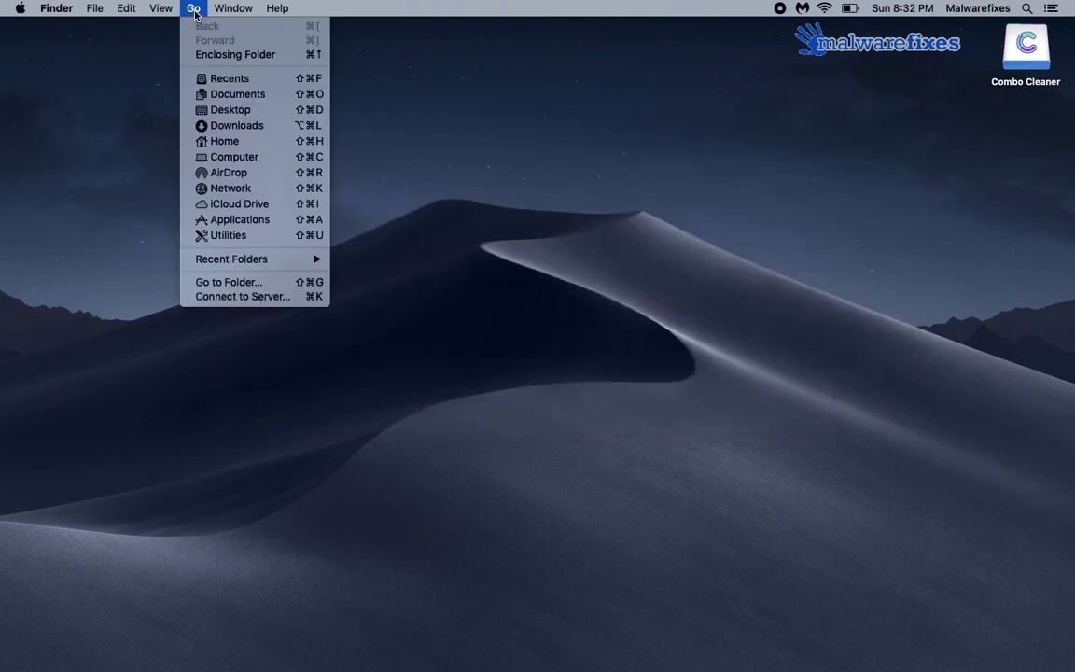
pyautogui.click(269, 221)
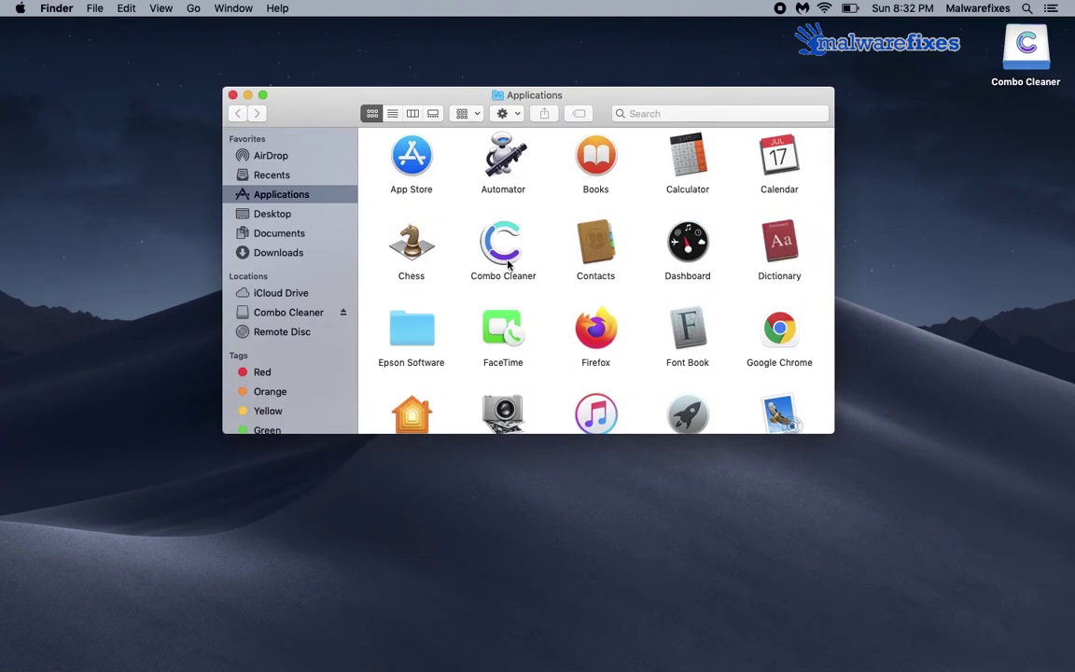
pyautogui.click(508, 265)
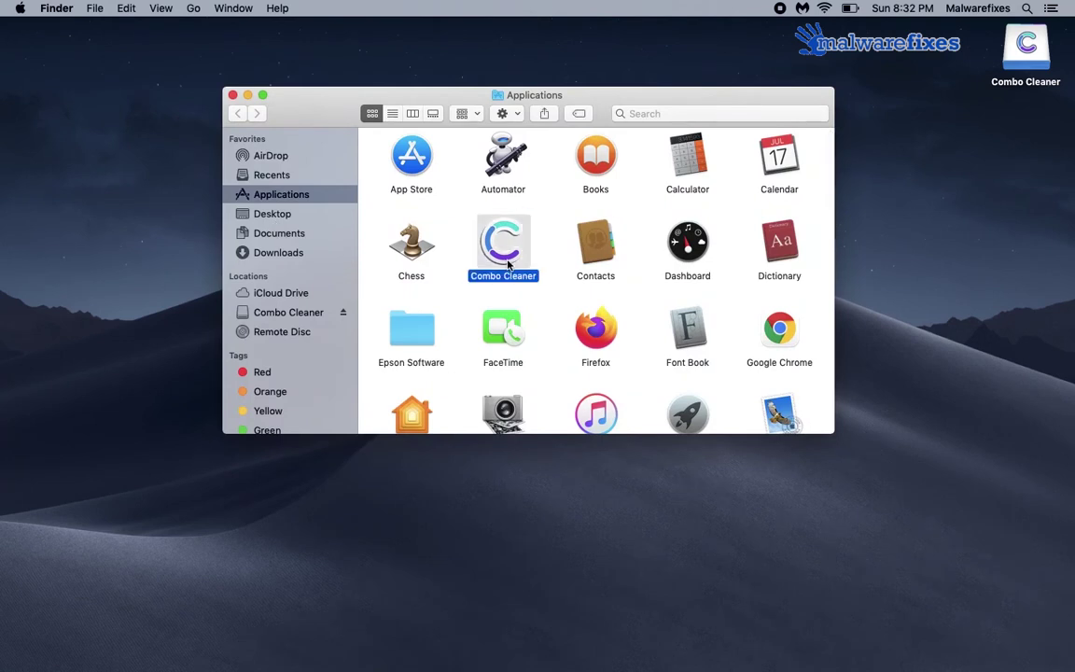
pyautogui.doubleClick(508, 265)
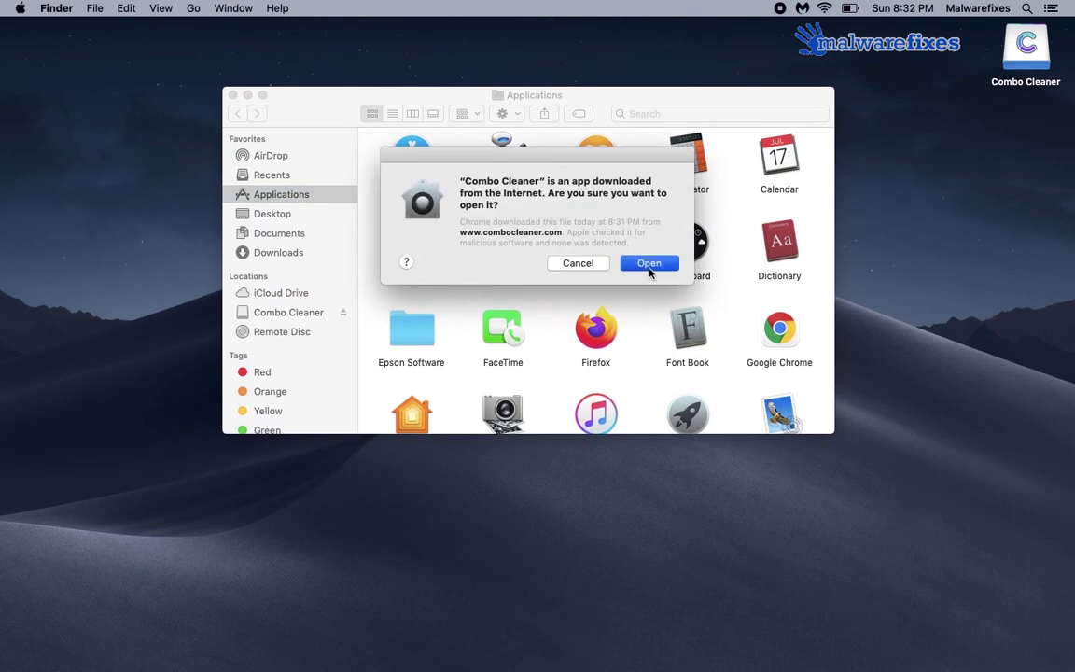
pyautogui.click(650, 264)
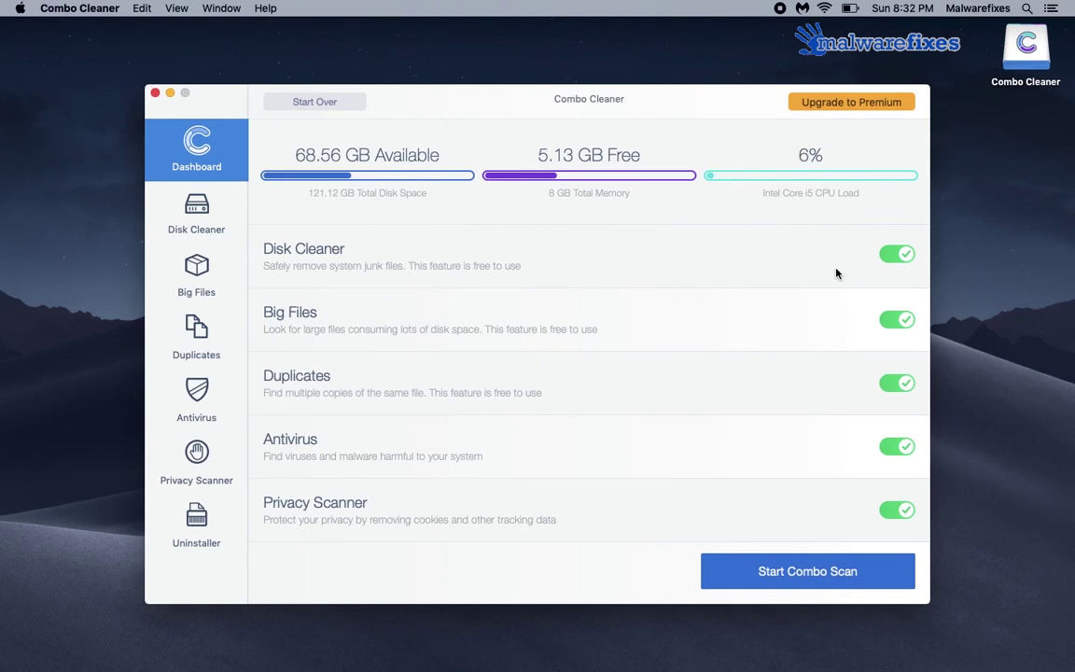
# - Start Combo Cleaner's full combo scan, then bring up the Cmd+Shift+5 screenshot controls
pyautogui.click(791, 572)
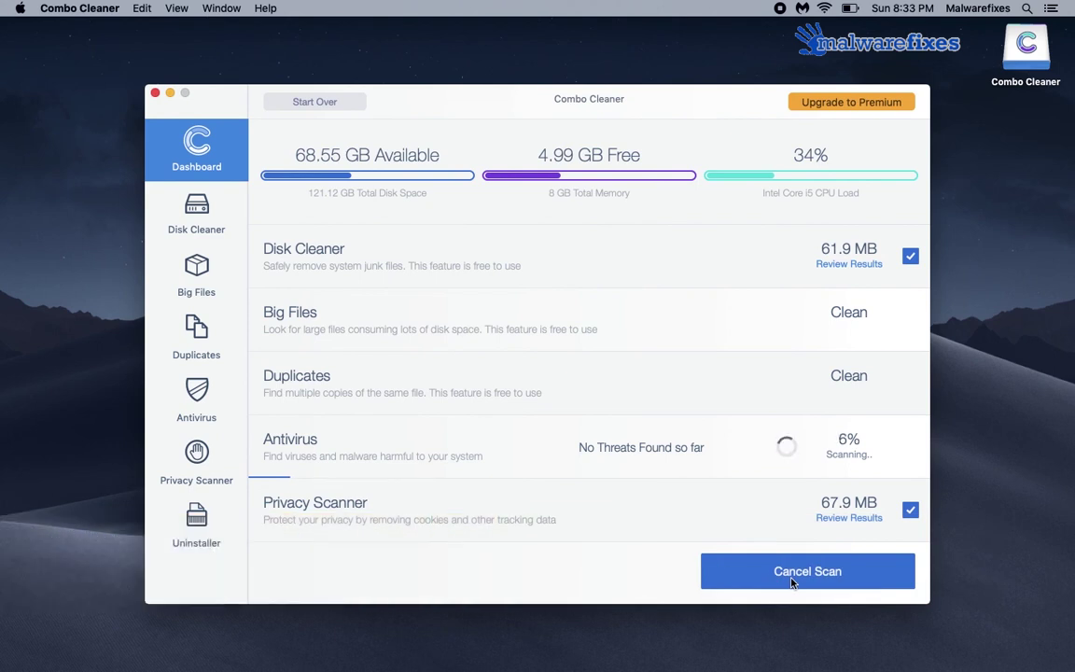
pyautogui.press('super+shift+5')
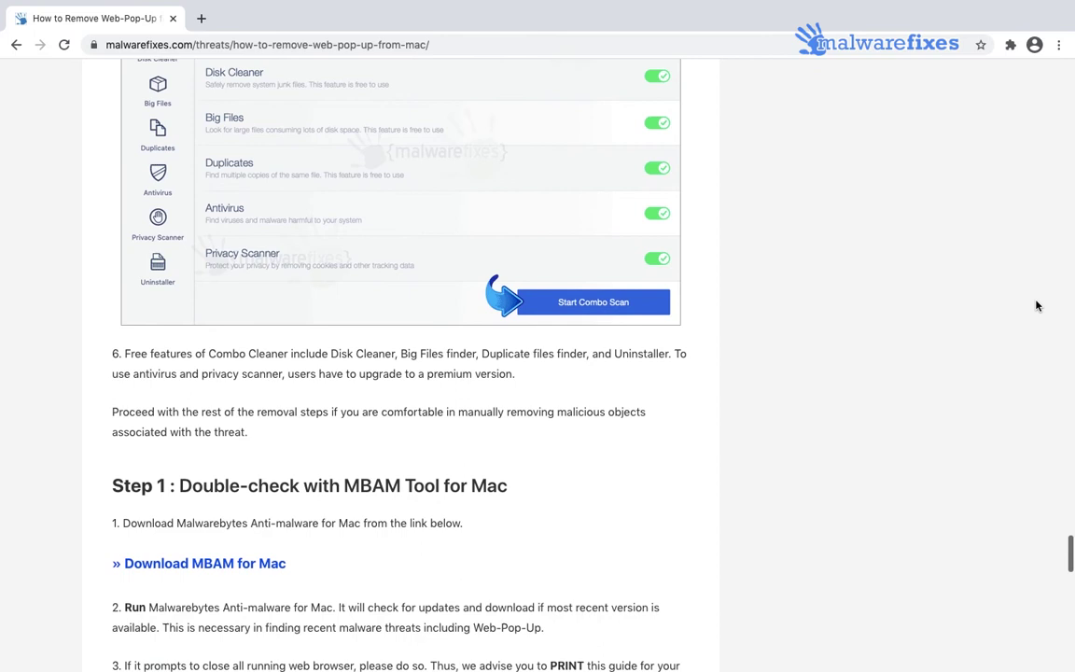
# - Scroll to the article's 'Step 1: Double-check with MBAM Tool for Mac' section
pyautogui.scroll(-8, 1036, 306)
pyautogui.scroll(-1, 1037, 305)
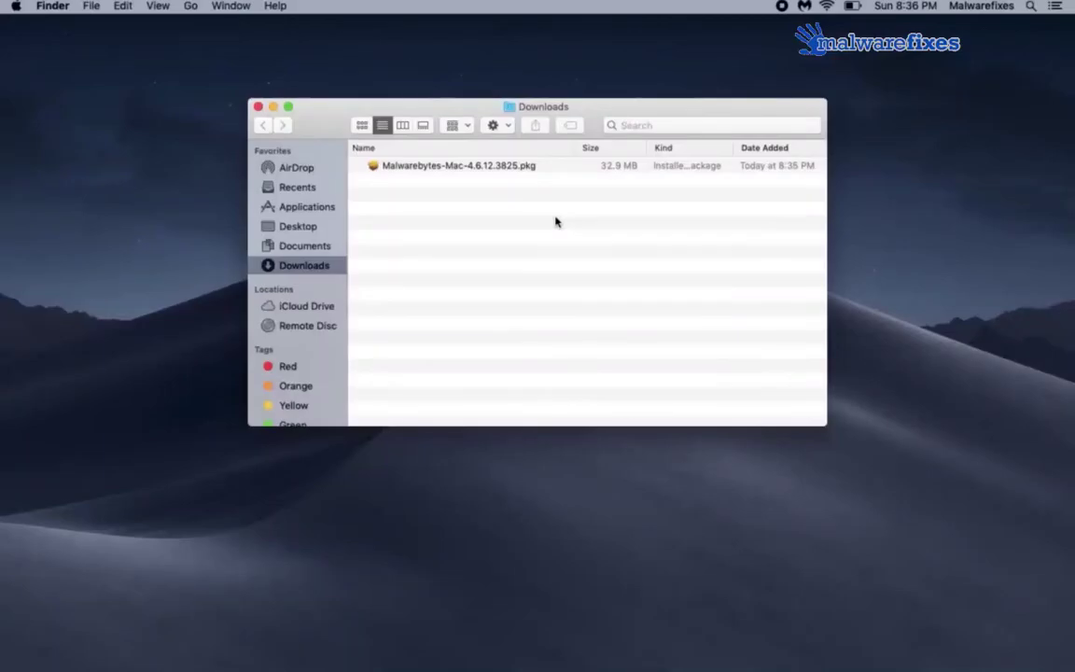
# - Run Malwarebytes-Mac-4.6.12.3825.pkg, continue through the installer, and close it once finished
pyautogui.click(534, 168)
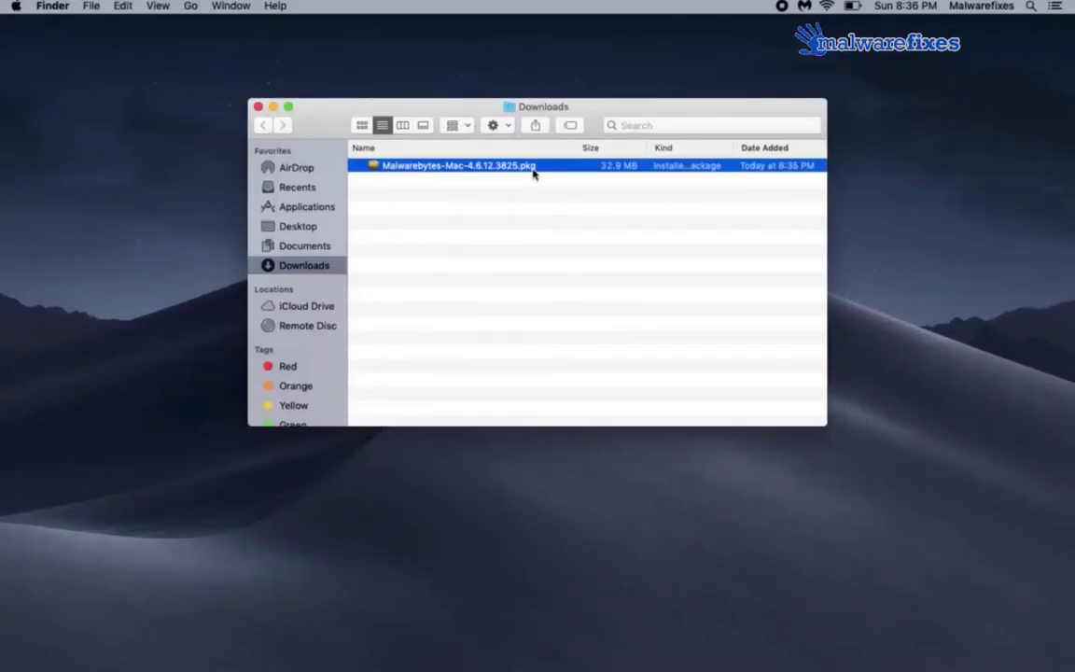
pyautogui.doubleClick(534, 168)
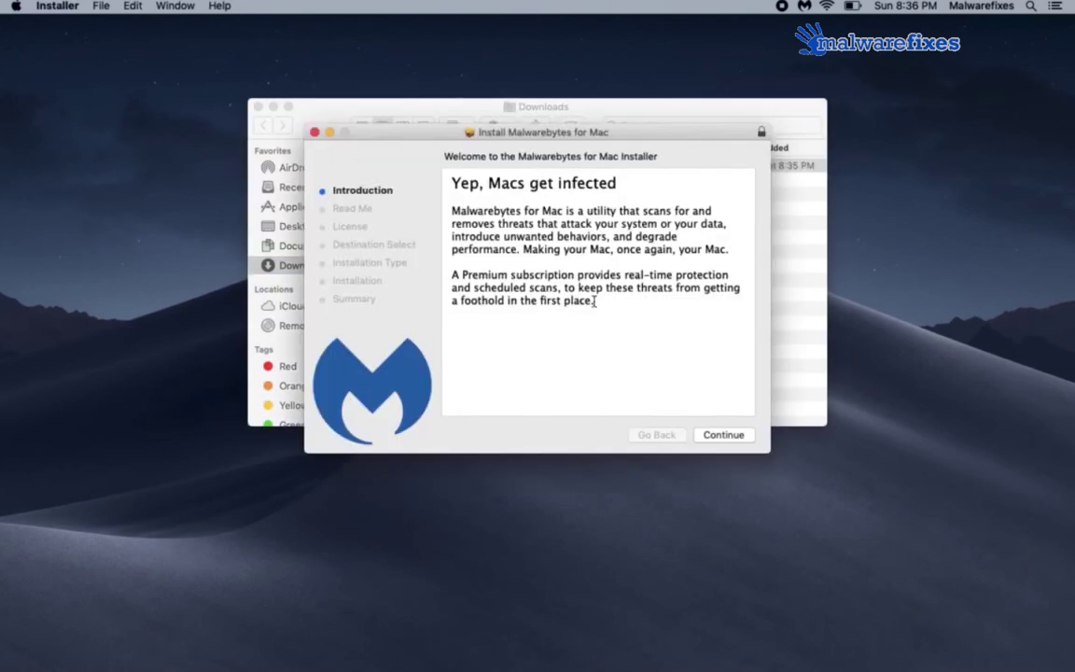
pyautogui.click(714, 437)
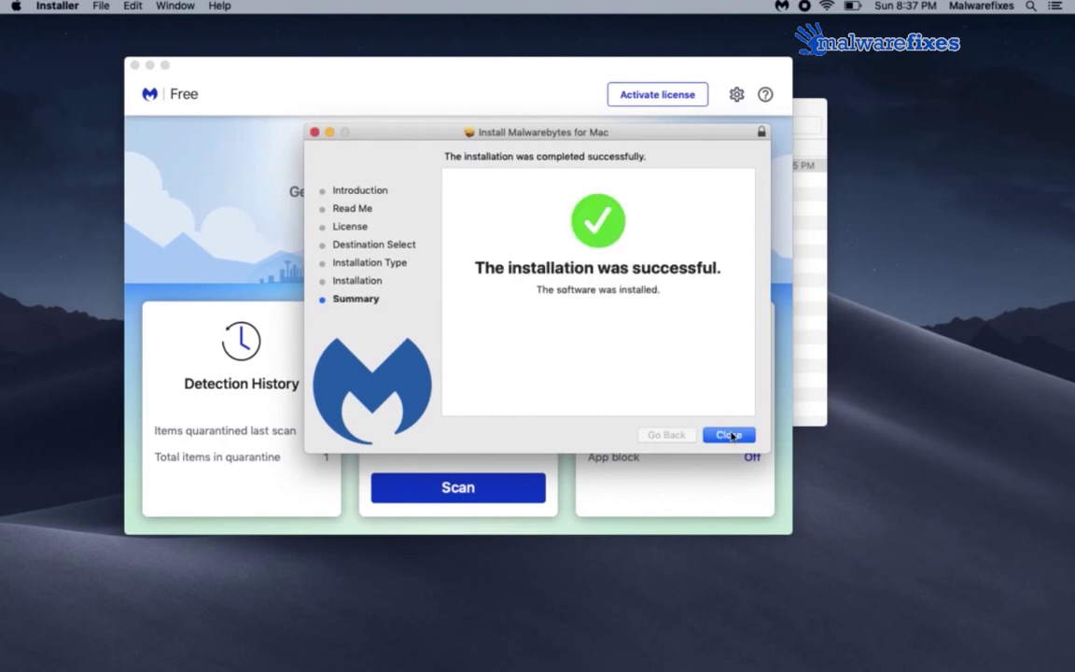
pyautogui.click(729, 435)
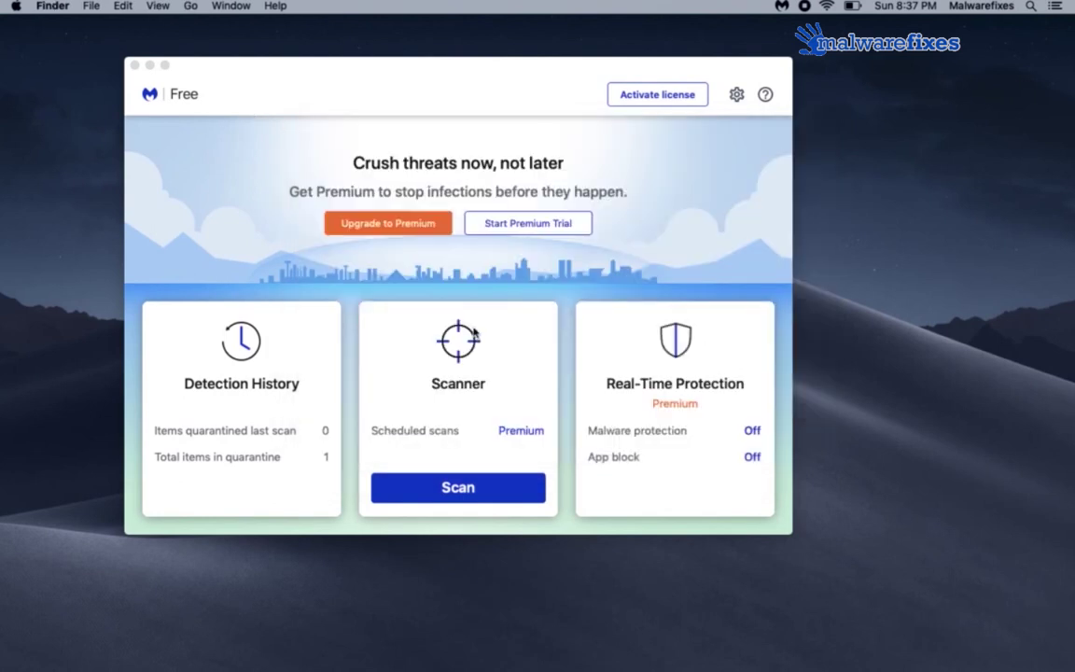
# - Bring the Malwarebytes window forward and start a scan from the Scanner card
pyautogui.click(464, 493)
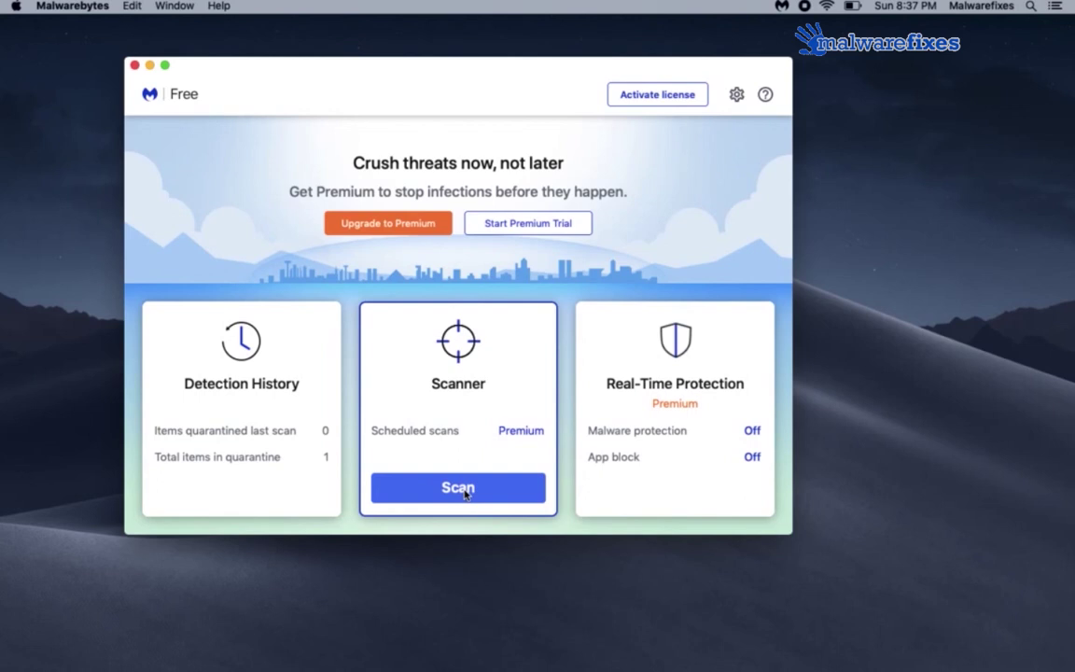
pyautogui.click(464, 489)
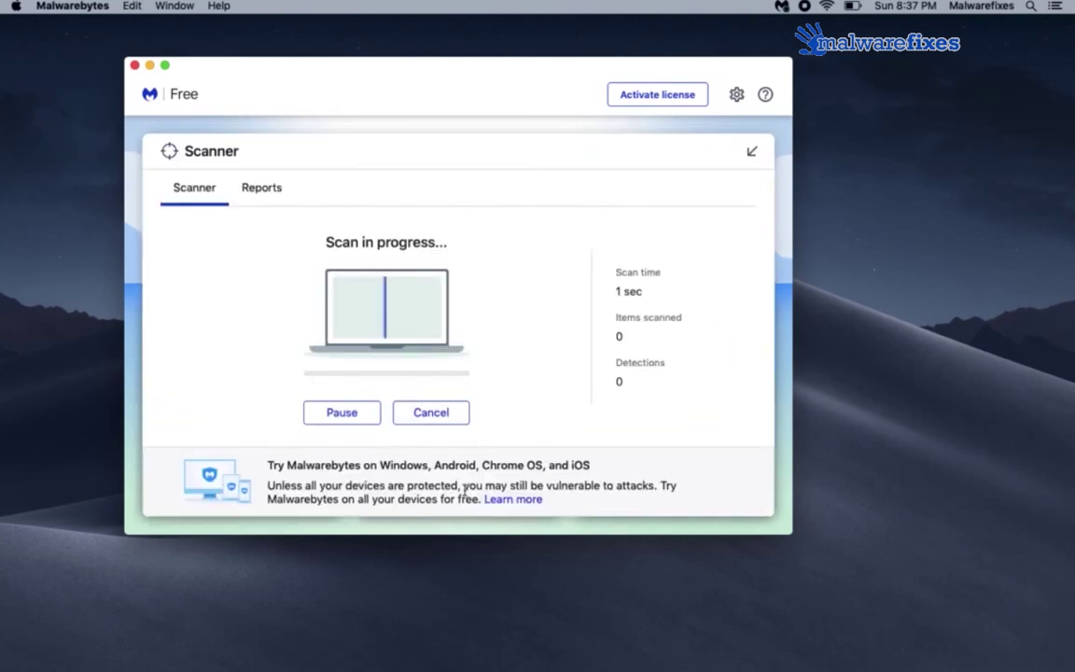